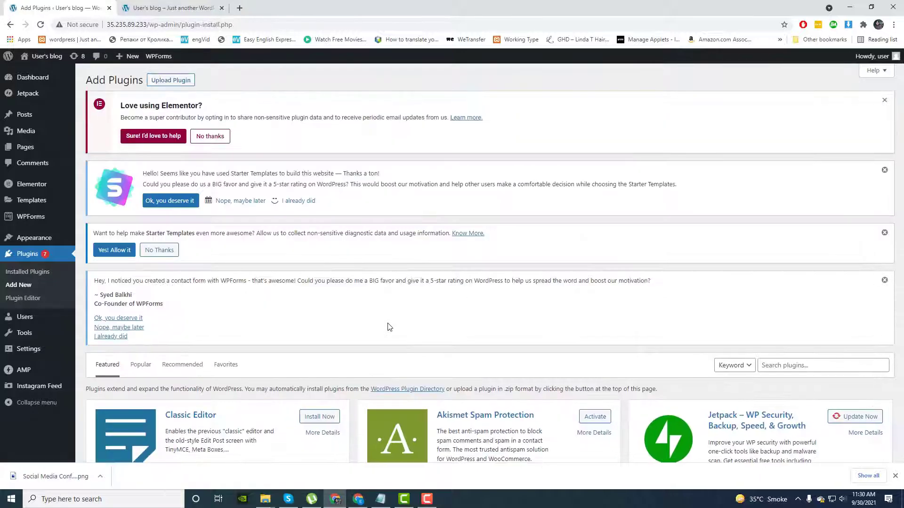
Step: Search the plugin directory for "Full Screen Menu for Elementor"
scroll(748, 301, "down", 2)
left_click(773, 290)
type("Full Screen Menu for Elementor")
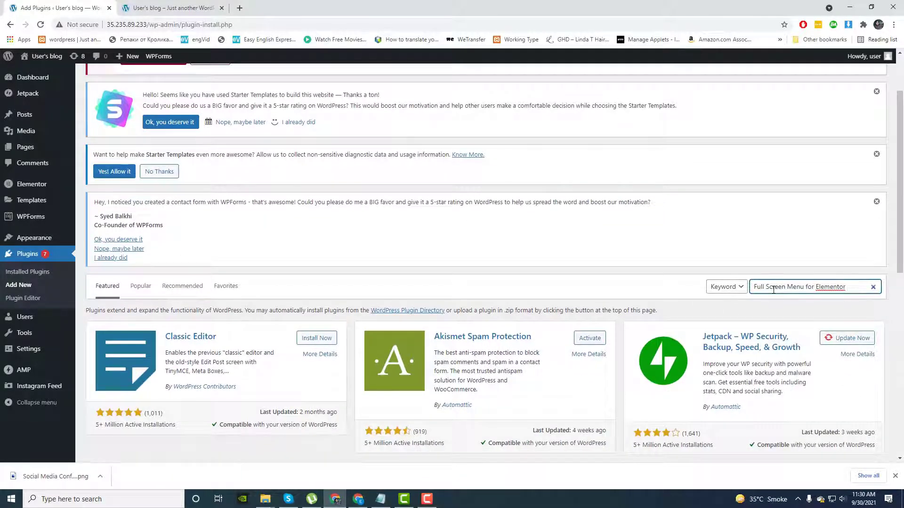
key("Return")
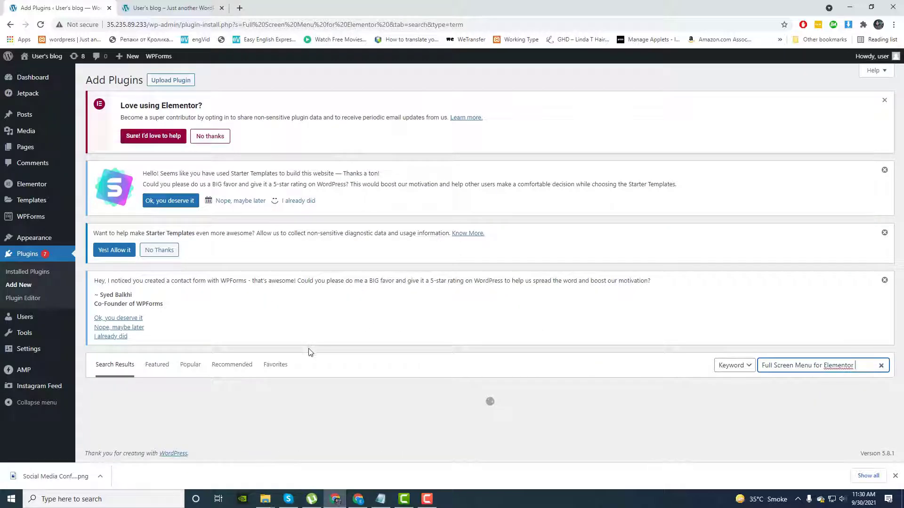
scroll(311, 348, "down", 3)
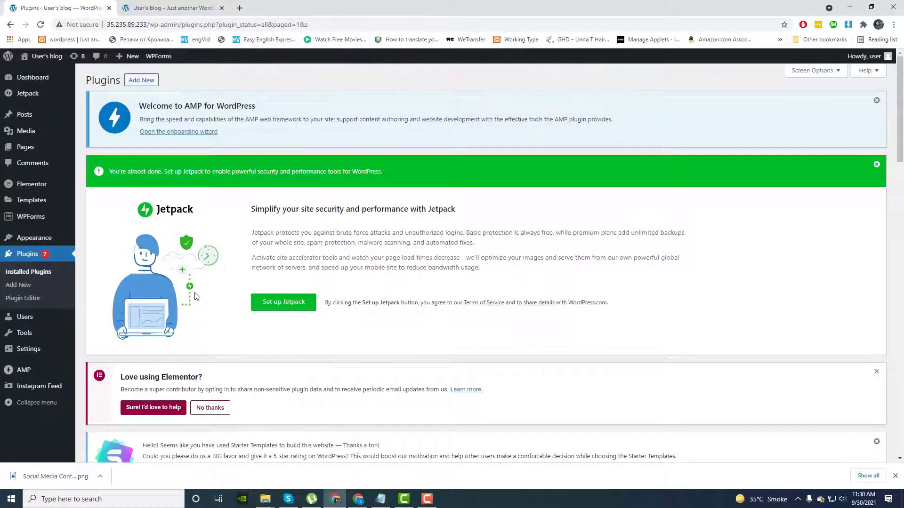
Step: Find Full Screen Menu for Elementor in the installed plugins list and examine its entry and description
scroll(196, 296, "down", 5)
scroll(250, 385, "down", 6)
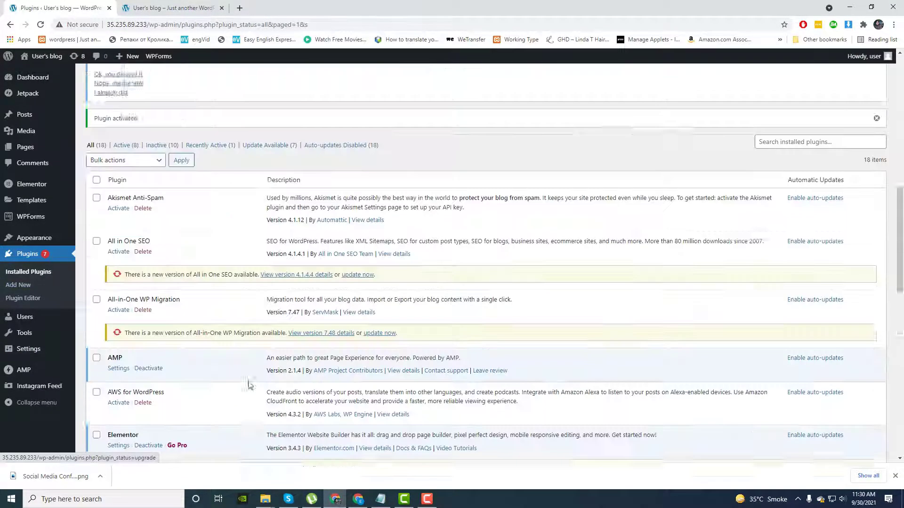
scroll(250, 385, "down", 4)
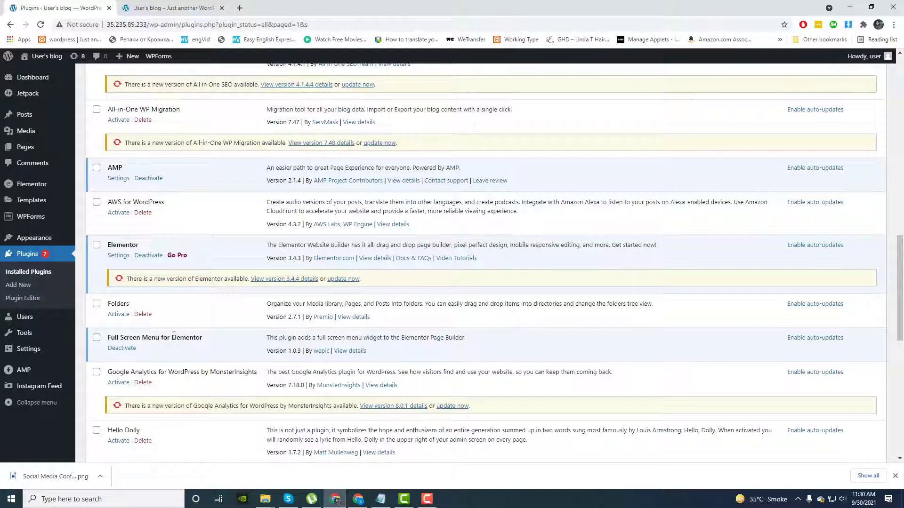
left_click_drag(173, 337, 113, 337)
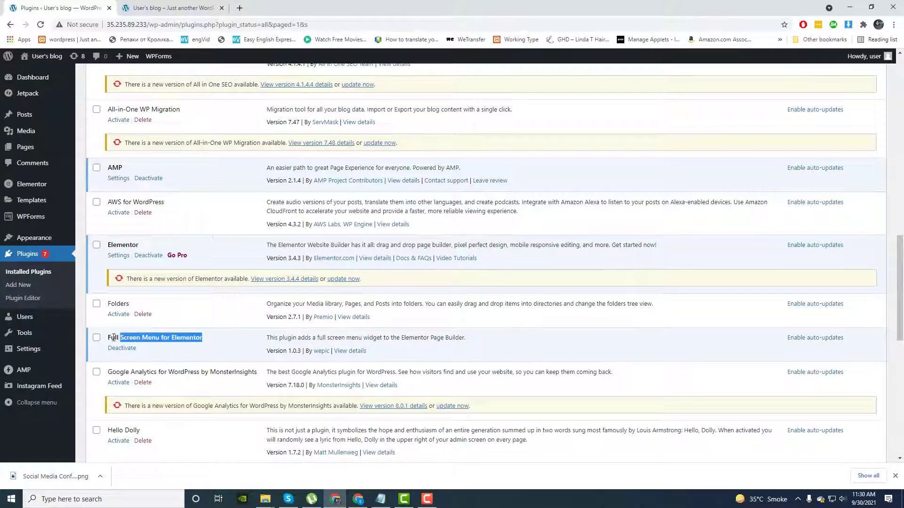
left_click(212, 349)
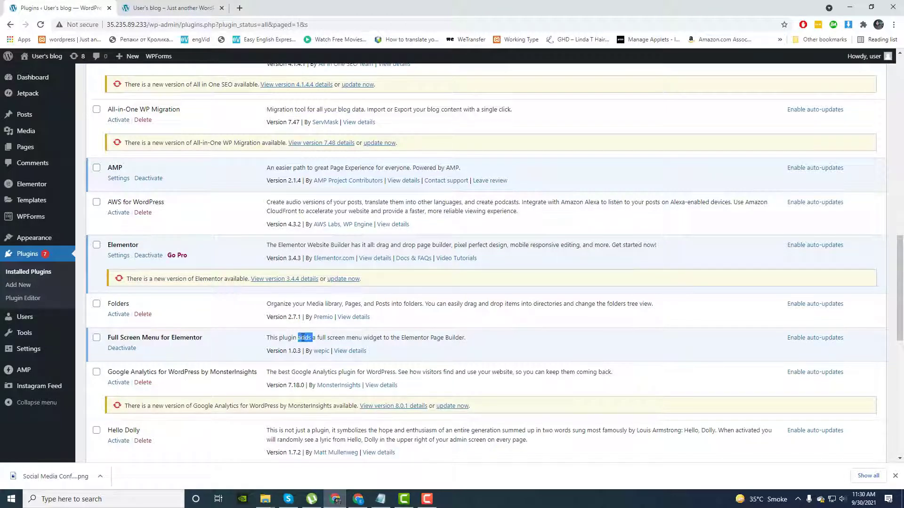
left_click_drag(312, 338, 424, 351)
left_click(424, 351)
Step: Open the site's home page for editing with Elementor in a new browser tab
left_click(165, 8)
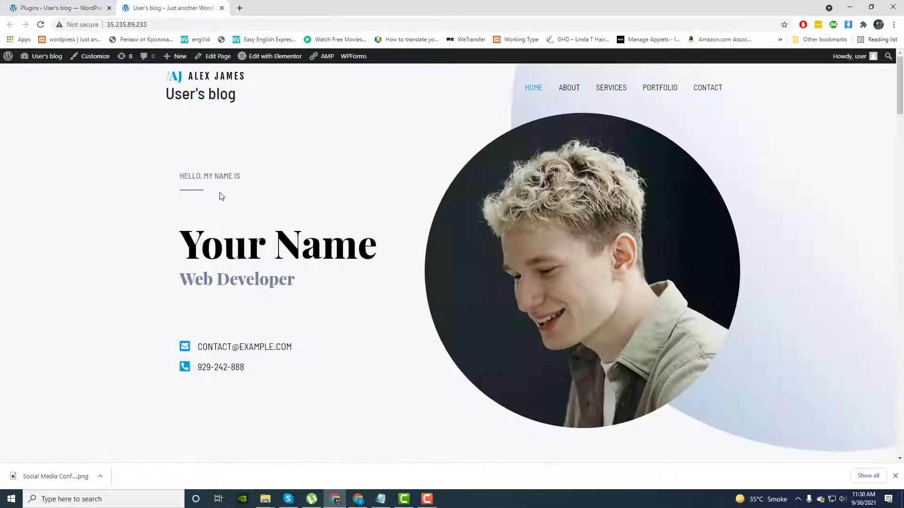
right_click(261, 59)
left_click(283, 66)
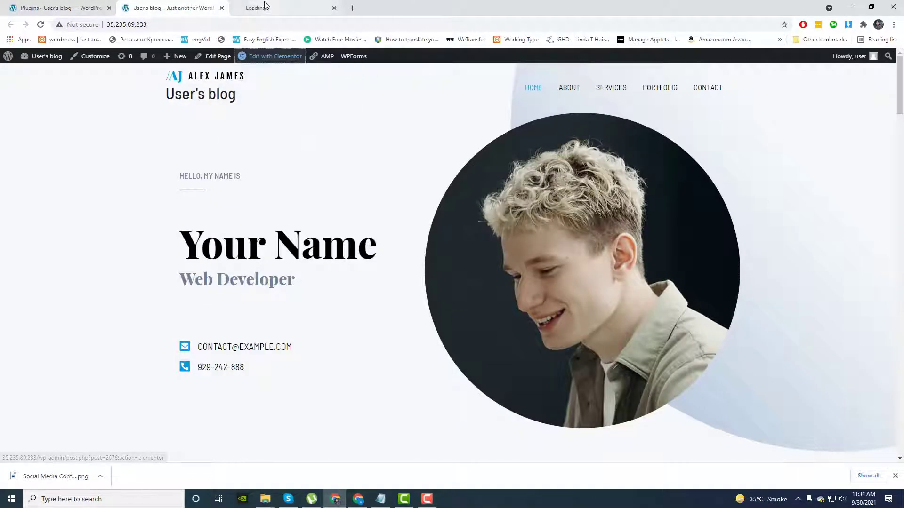
left_click(263, 8)
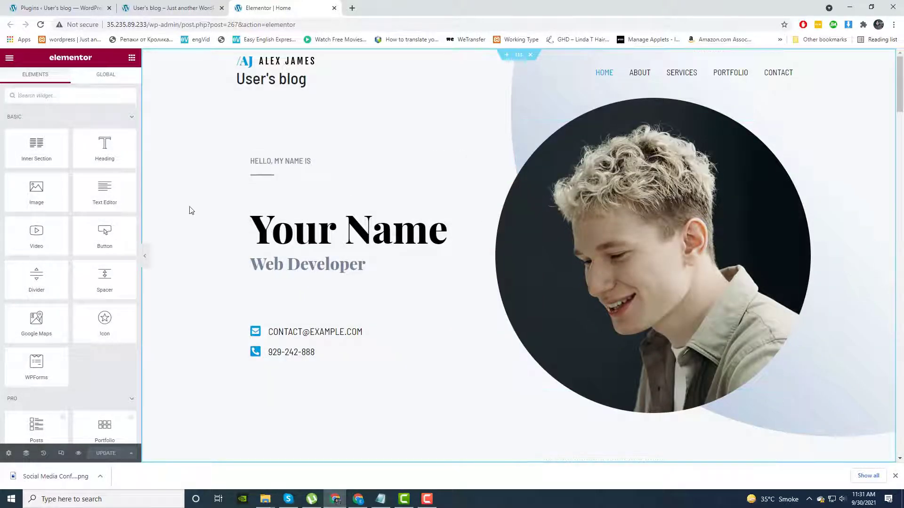
Step: Find the Full Screen Menu widget and place it above the "HELLO, MY NAME IS" text
left_click(41, 99)
type("Menu")
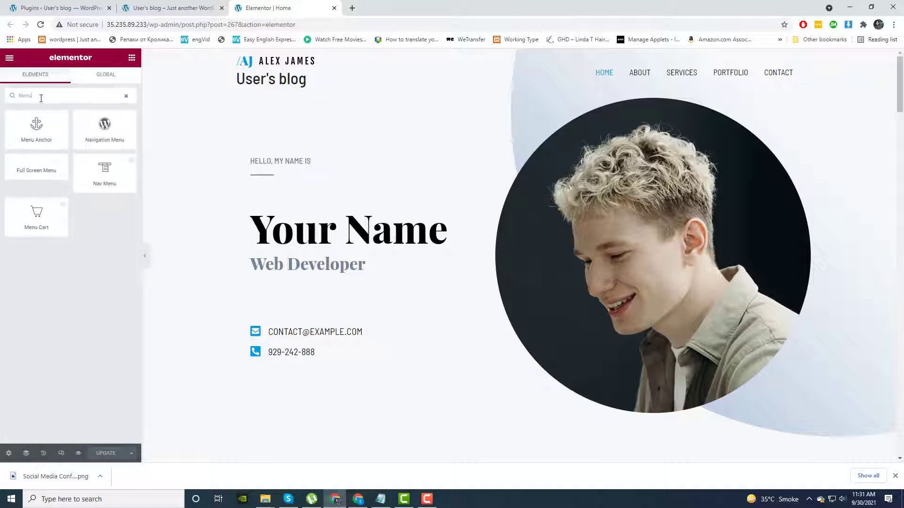
left_click_drag(49, 172, 297, 162)
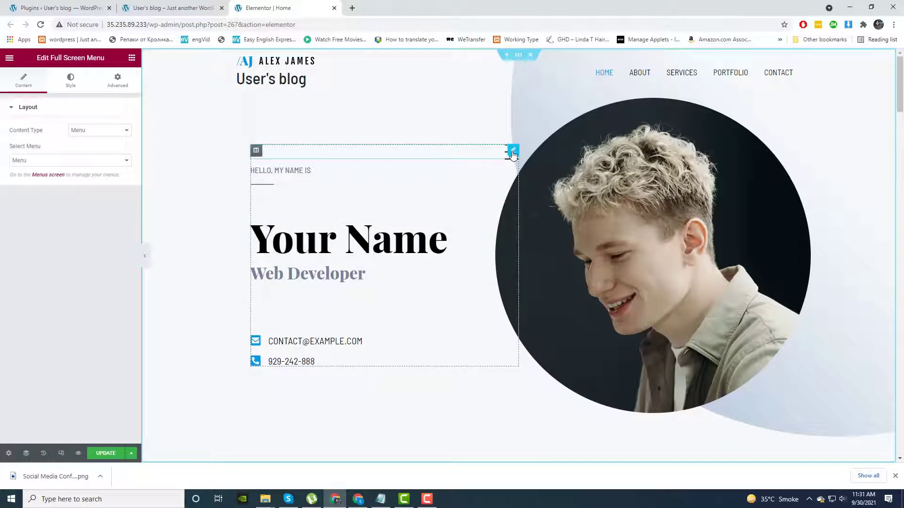
Step: Keep the widget's content type as Menu and select the Services menu
left_click(105, 131)
left_click(97, 139)
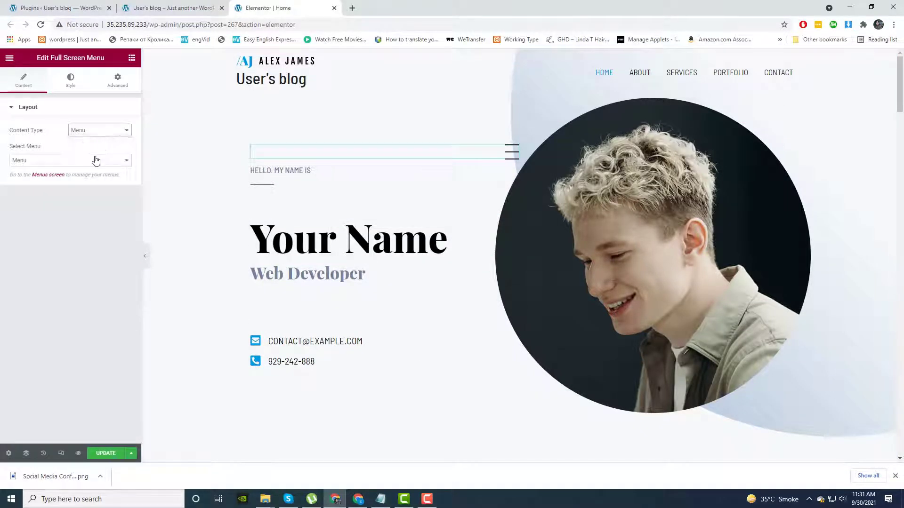
left_click(96, 161)
left_click(70, 183)
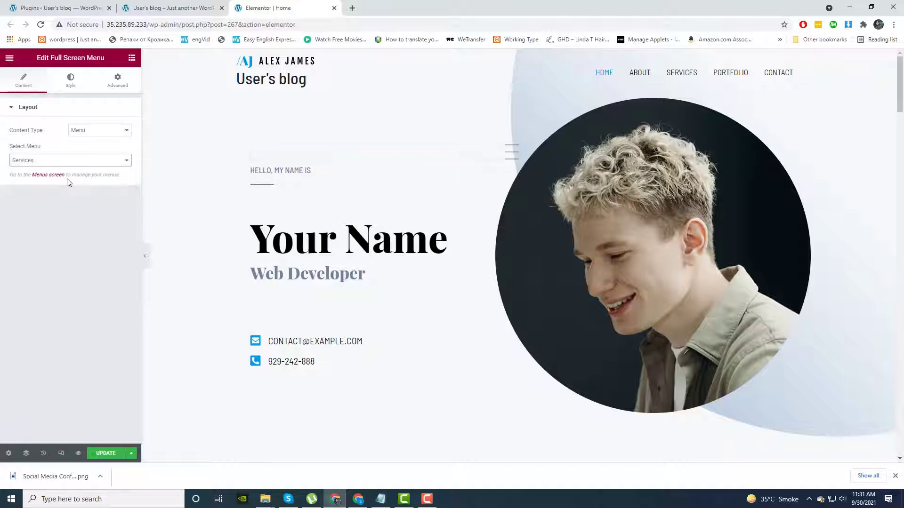
Step: Align the toggle button left and set its bars to size 45, space 12 and thickness 4
left_click(70, 83)
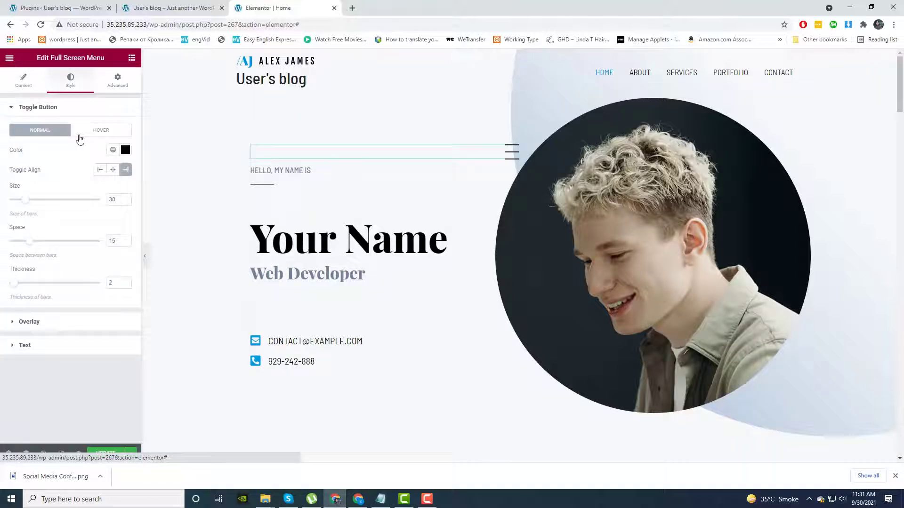
left_click(100, 171)
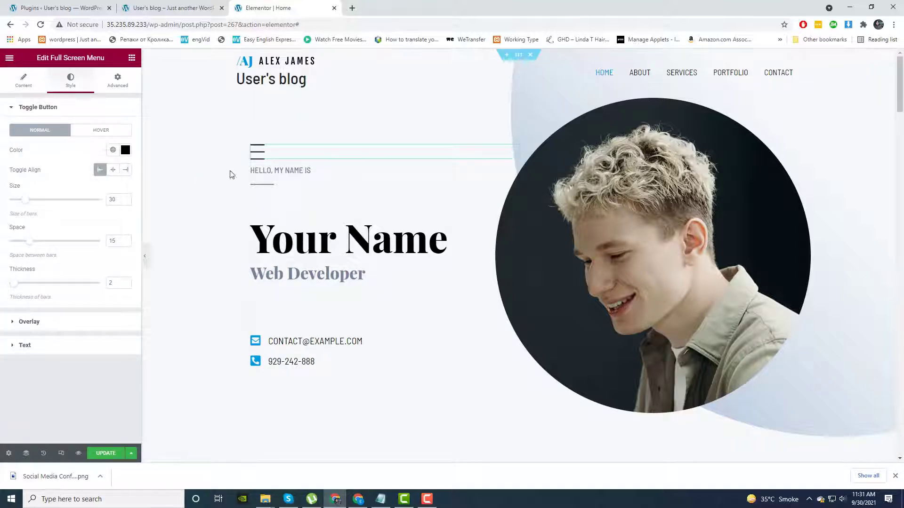
left_click_drag(29, 244, 25, 244)
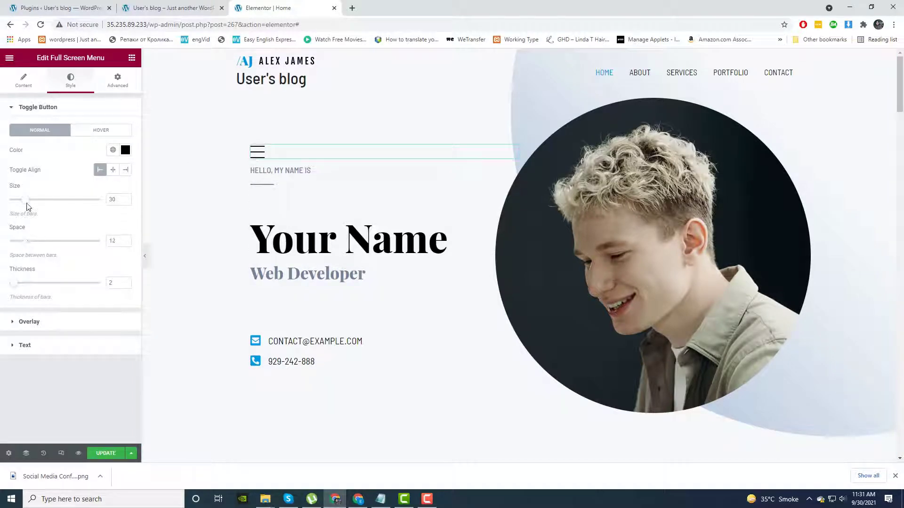
left_click_drag(26, 207, 44, 205)
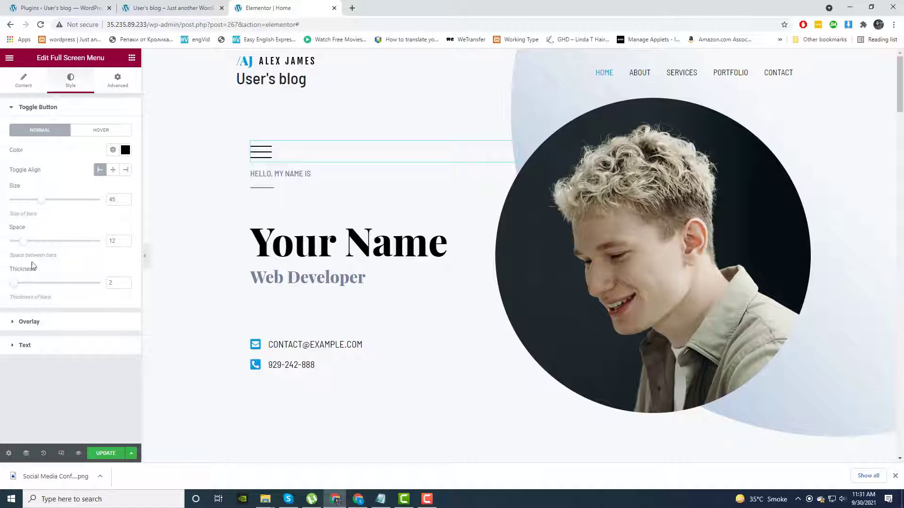
left_click_drag(17, 283, 27, 284)
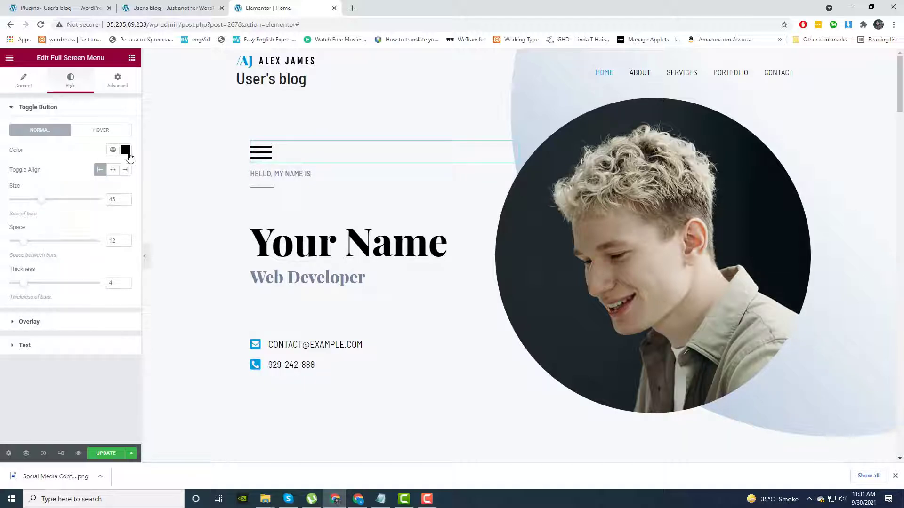
Step: Change the toggle button's normal color to a light red
left_click(125, 149)
mouse_move(87, 230)
left_mouse_down()
mouse_move(101, 230)
mouse_move(61, 188)
mouse_move(69, 192)
left_mouse_up()
left_click(80, 152)
Step: Look over the widget's advanced settings, then try the Social menu and switch back to Services
left_click(121, 83)
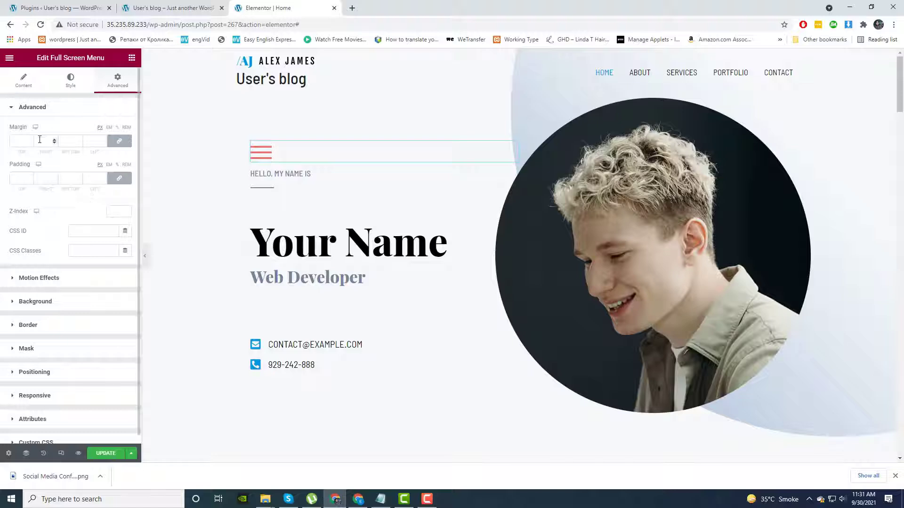
left_click(23, 81)
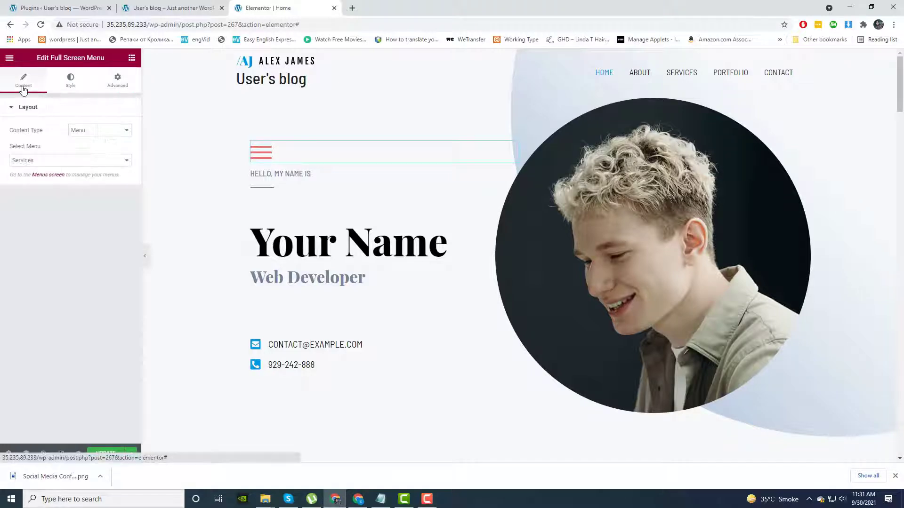
left_click(66, 160)
left_click(52, 185)
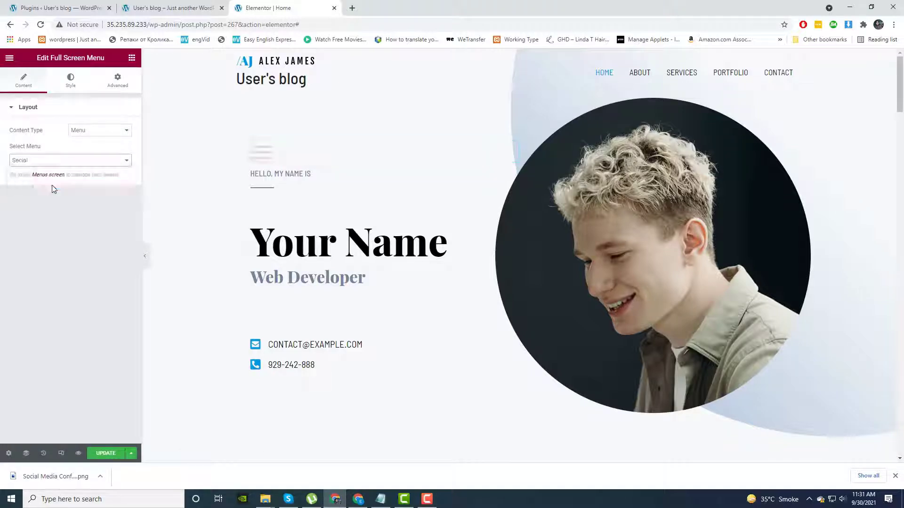
left_click(55, 160)
left_click(47, 184)
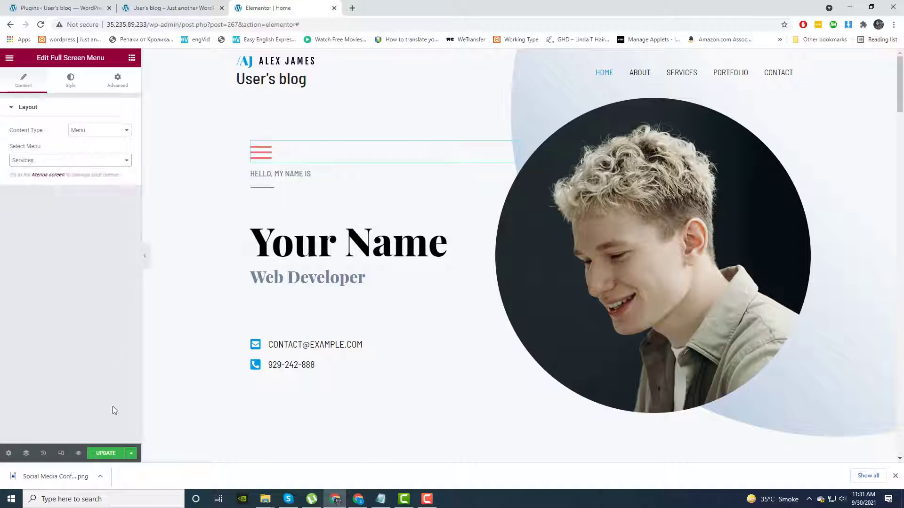
Step: Update the page, reload the live home page, and test opening and closing the full screen menu
left_click(106, 455)
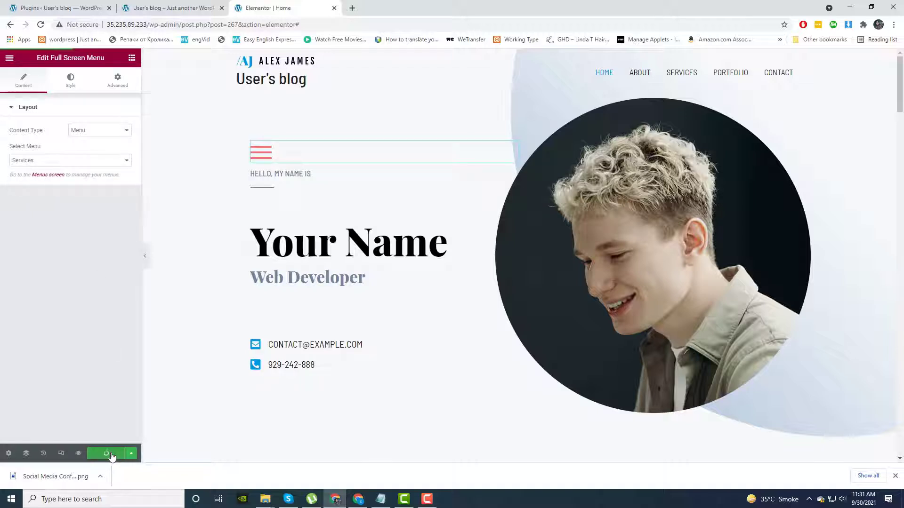
left_click(177, 9)
right_click(348, 140)
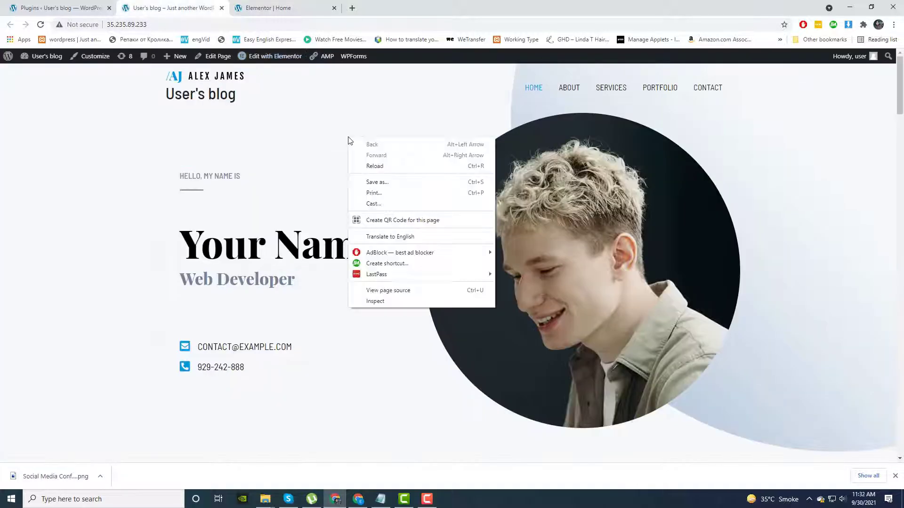
left_click(374, 166)
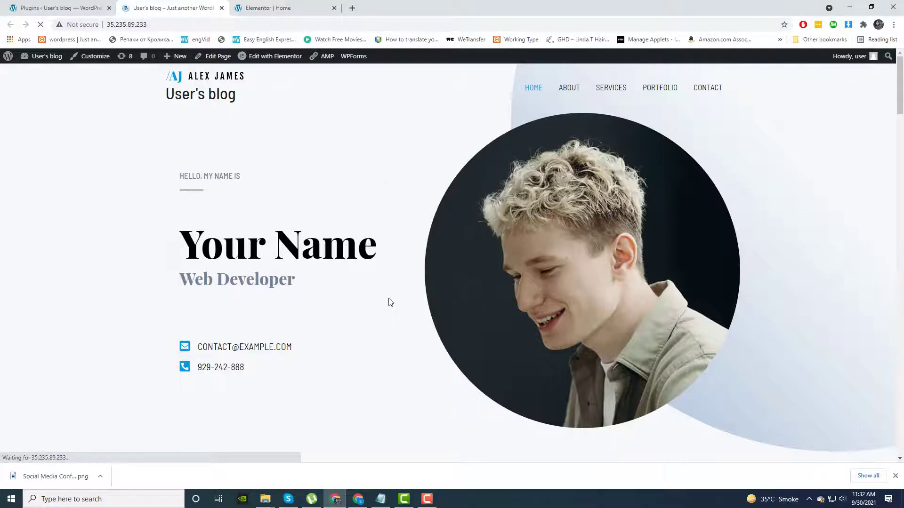
left_click(192, 173)
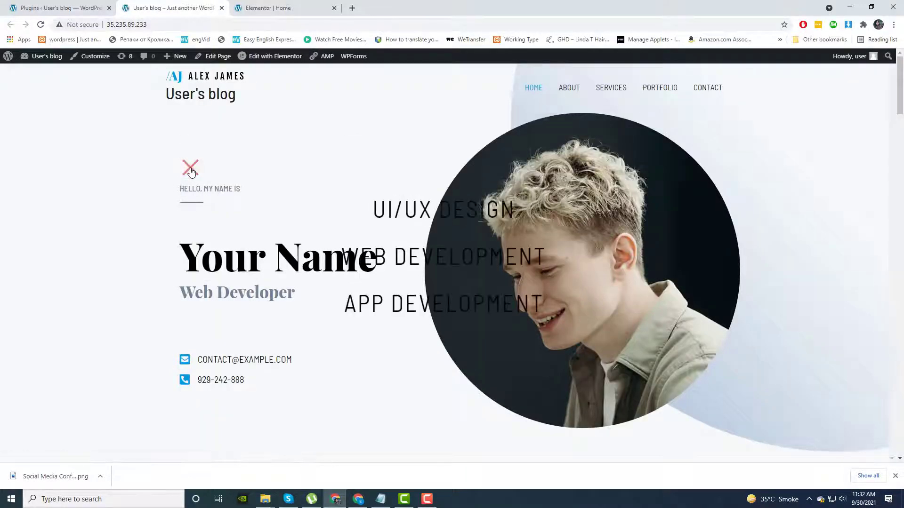
left_click(190, 170)
Step: Give the menu overlay a classic background in a semi-transparent dark reddish brown
left_click(256, 10)
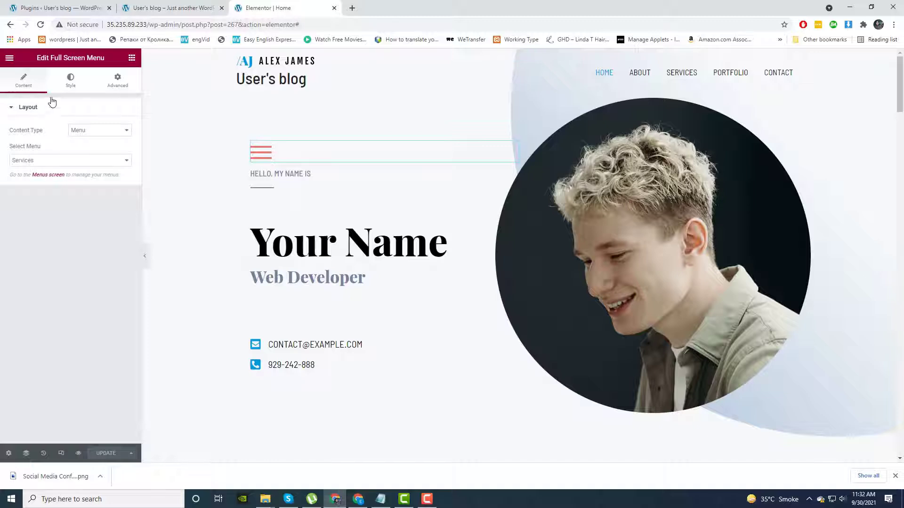
left_click(70, 82)
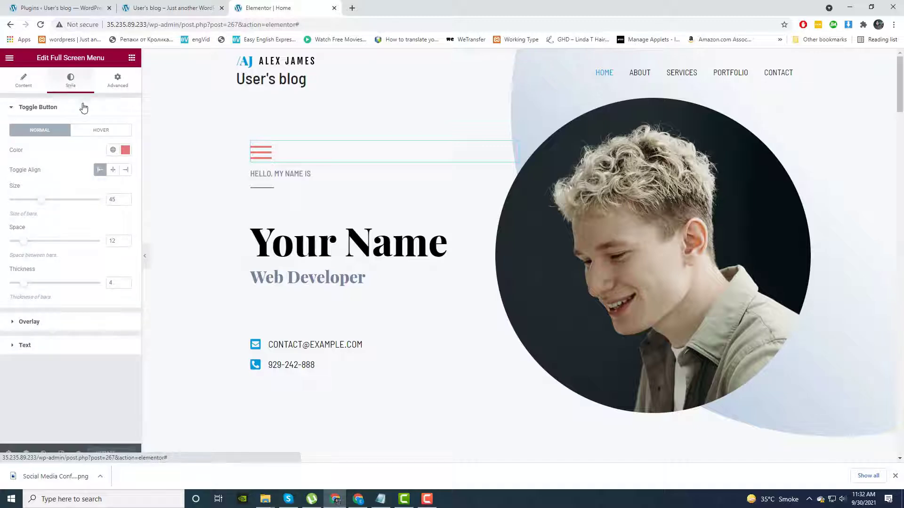
left_click(55, 324)
left_click(116, 157)
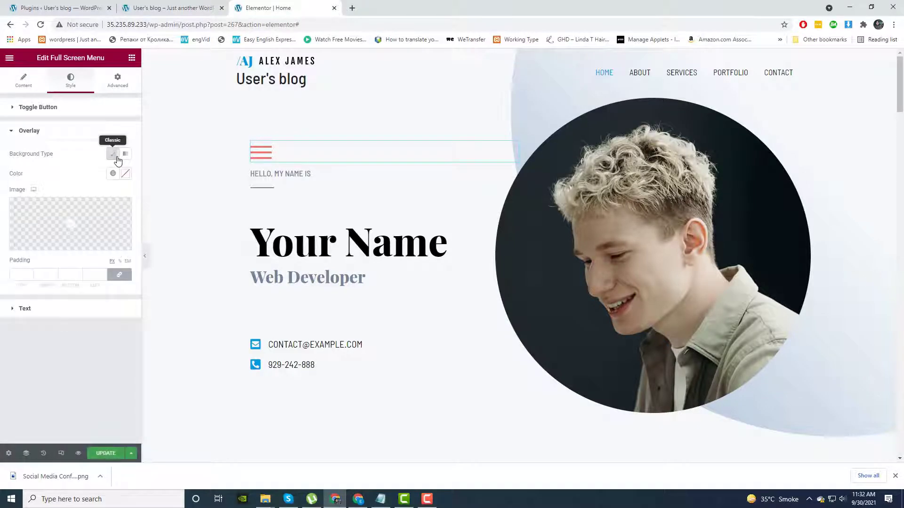
left_click(126, 174)
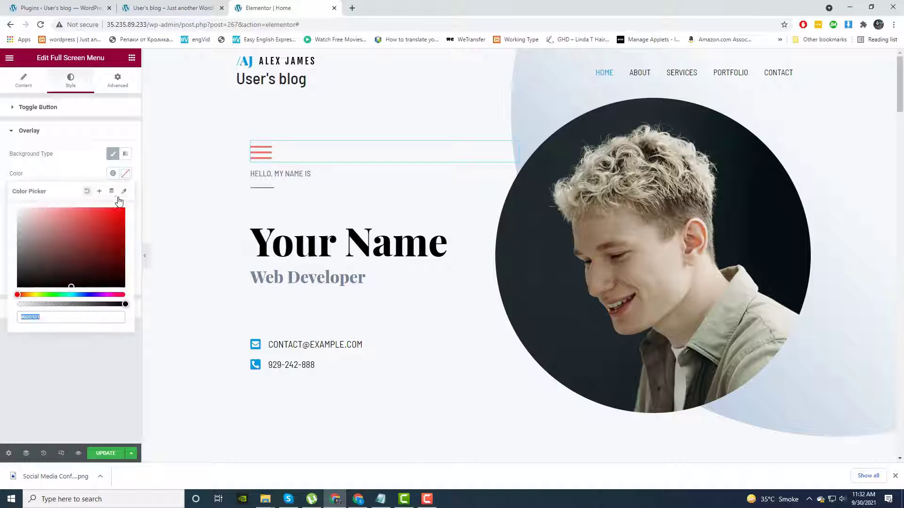
left_click(74, 265)
left_click_drag(121, 303, 98, 303)
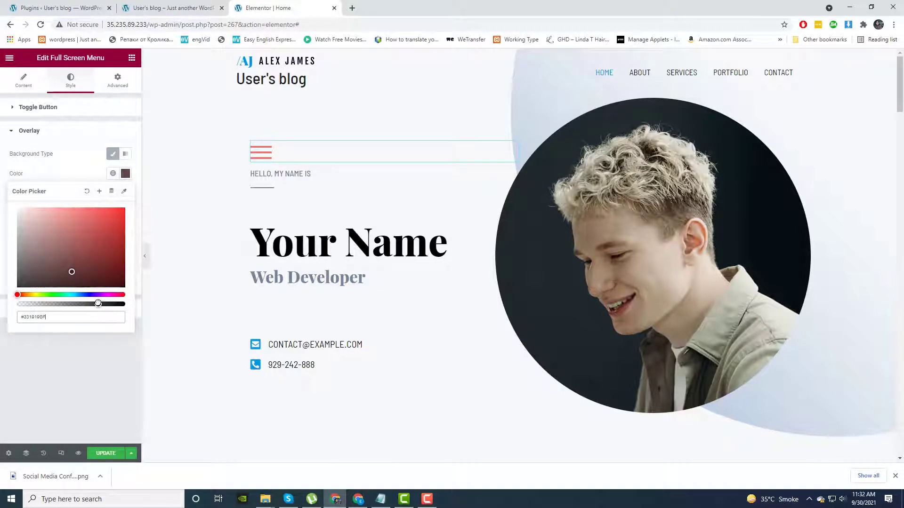
left_click(99, 356)
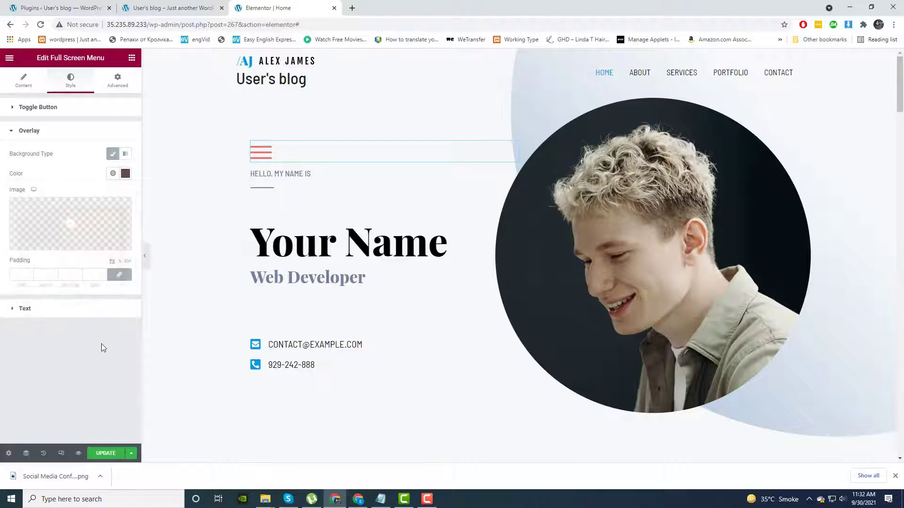
Step: Change the menu text's normal color to near-white
left_click(61, 112)
left_click(61, 111)
left_click(65, 156)
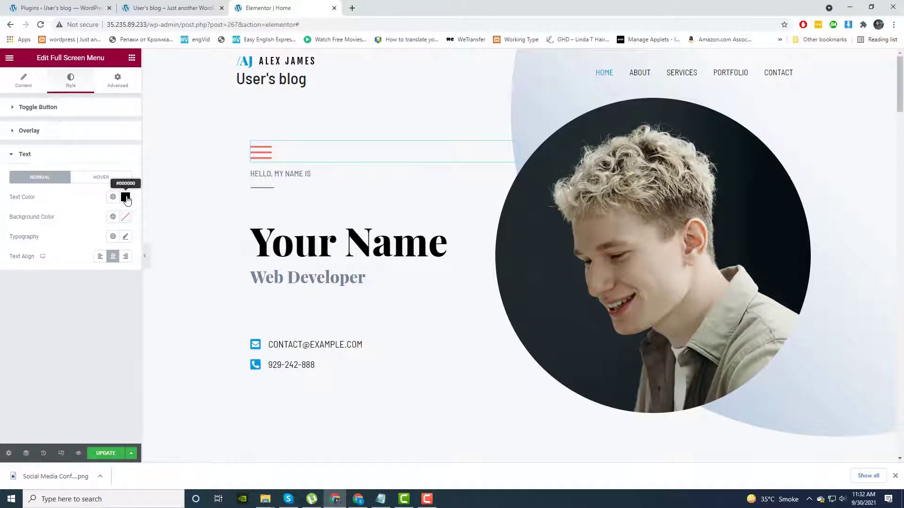
left_click(125, 196)
type("#F4F4F4")
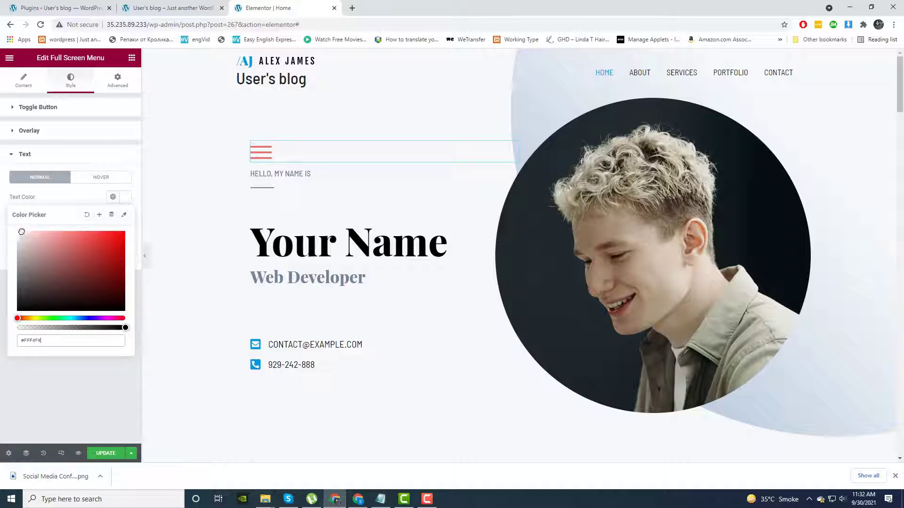
Step: Look through the menu text's typography settings and its font family choices
left_click(89, 193)
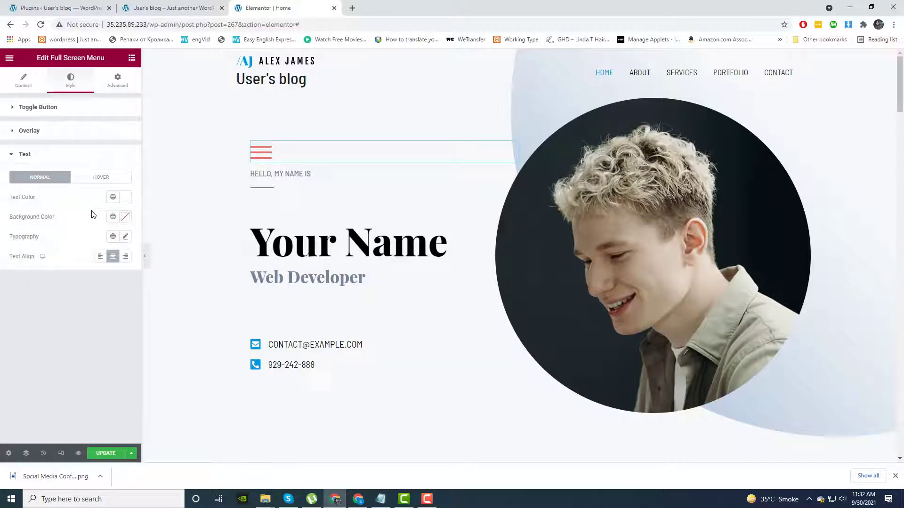
left_click(126, 236)
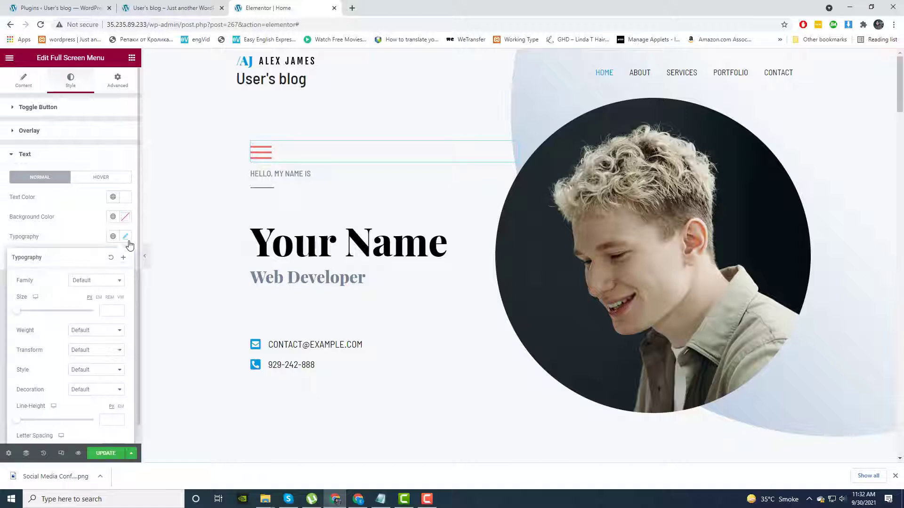
left_click(90, 283)
left_click(90, 281)
scroll(80, 243, "down", 1)
left_click(82, 220)
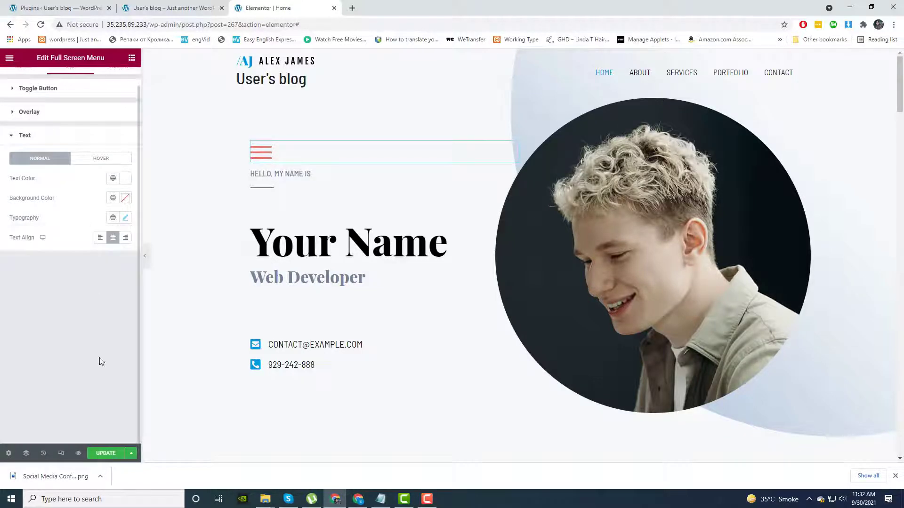
Step: Update the page and reload the live home page
left_click(105, 453)
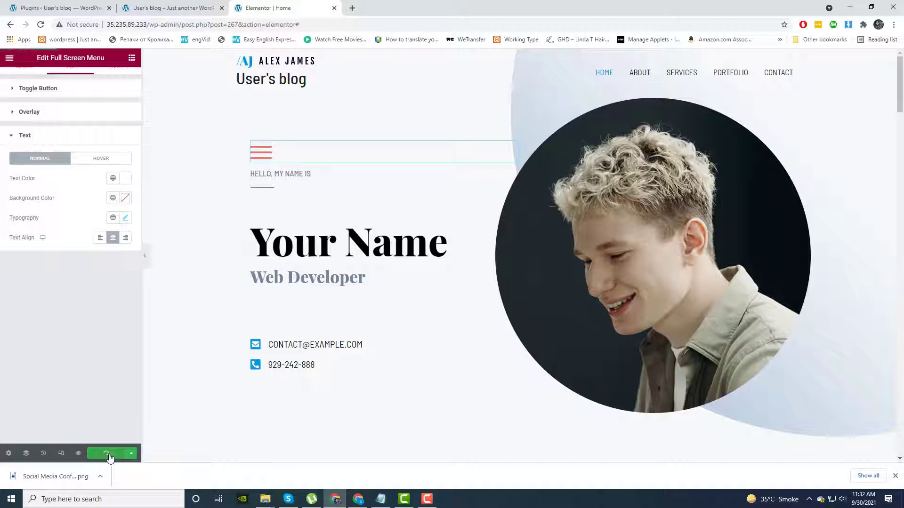
left_click(181, 8)
right_click(397, 125)
left_click(419, 154)
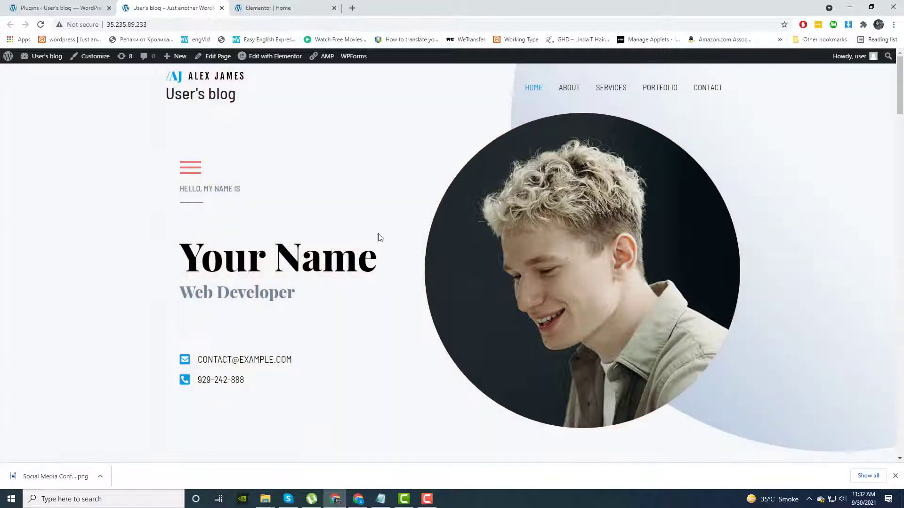
Step: Test the full screen menu on the live home page by opening and closing it several times
left_click(191, 168)
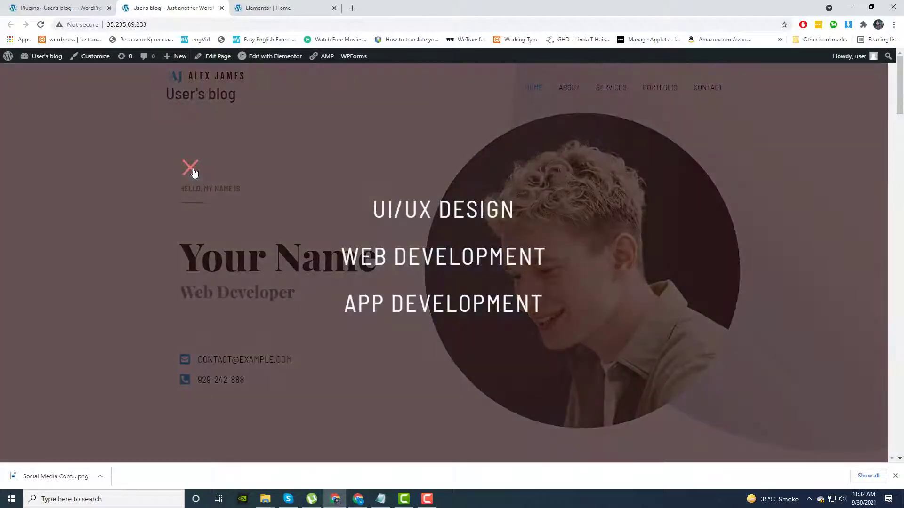
left_click(192, 169)
left_click(192, 170)
left_click(192, 168)
left_click(190, 169)
left_click(189, 173)
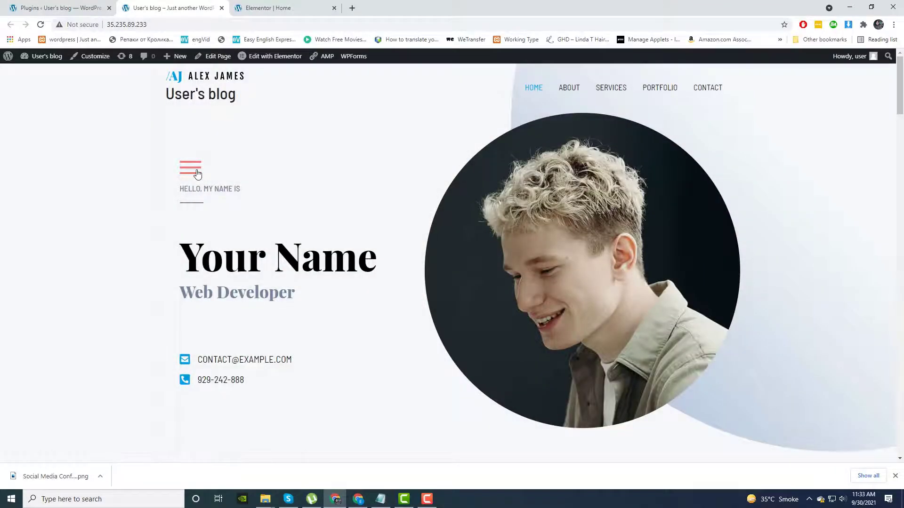
left_click(197, 173)
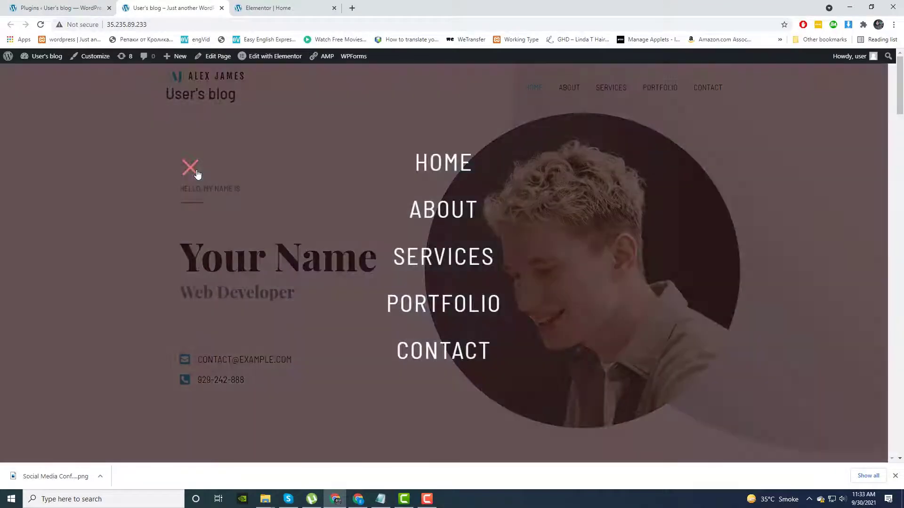
left_click(196, 173)
left_click(196, 173)
left_click(197, 173)
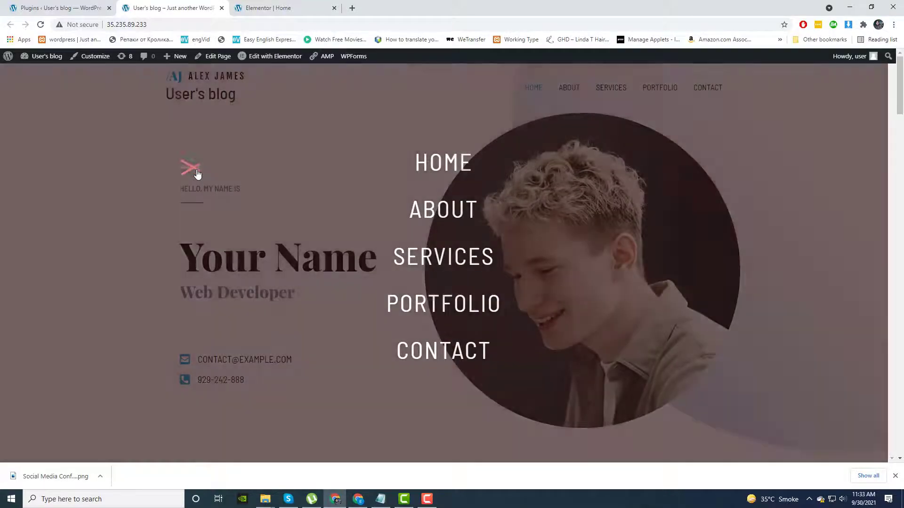
Step: Return to the Elementor editor and move the Full Screen Menu widget into the right column above the portrait photo
left_click(268, 8)
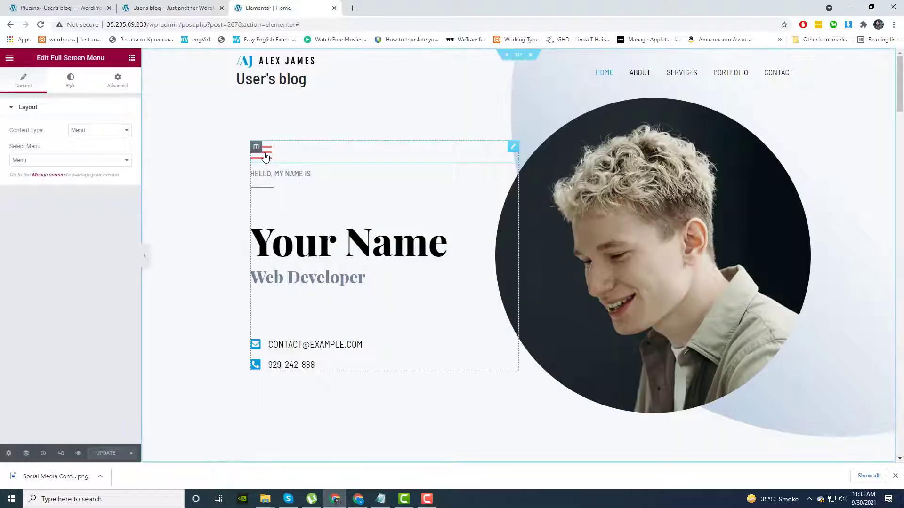
left_click_drag(265, 157, 737, 167)
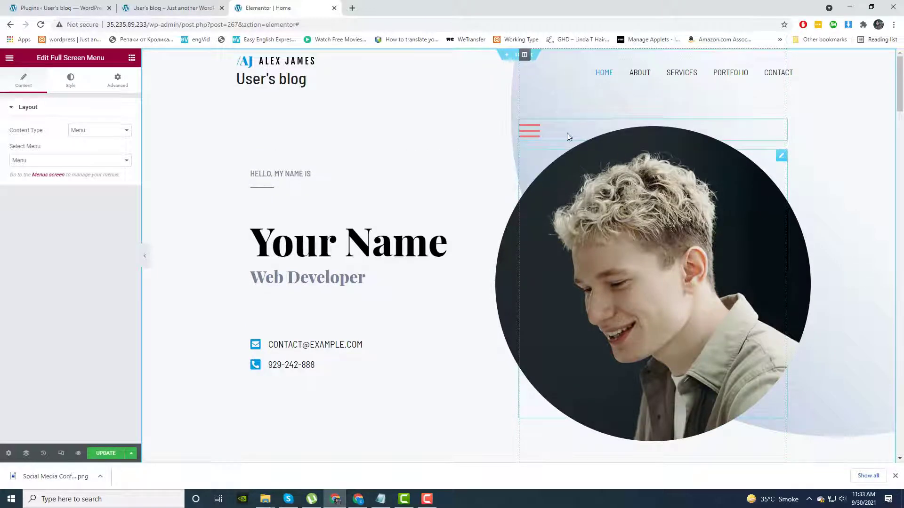
left_click(536, 134)
left_click(536, 134)
Step: Align the menu's toggle button to the right of its column and update the page
mouse_move(780, 130)
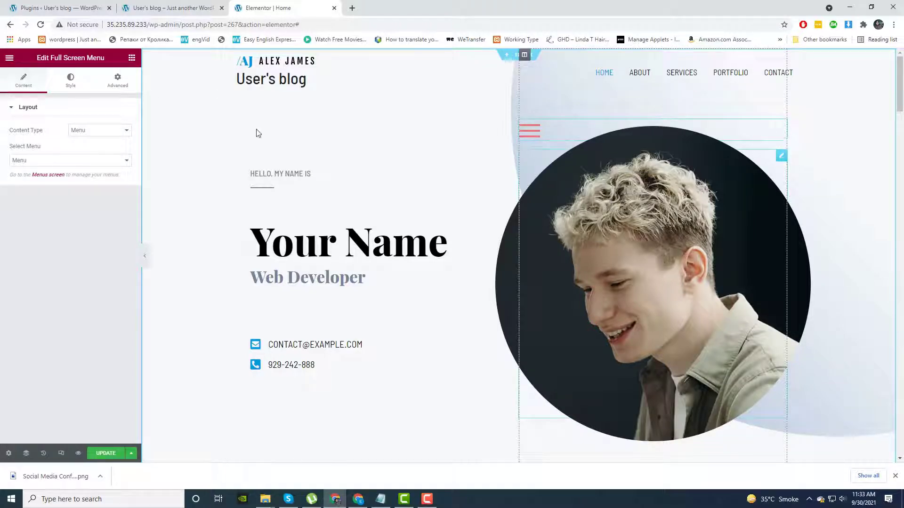
left_click(74, 84)
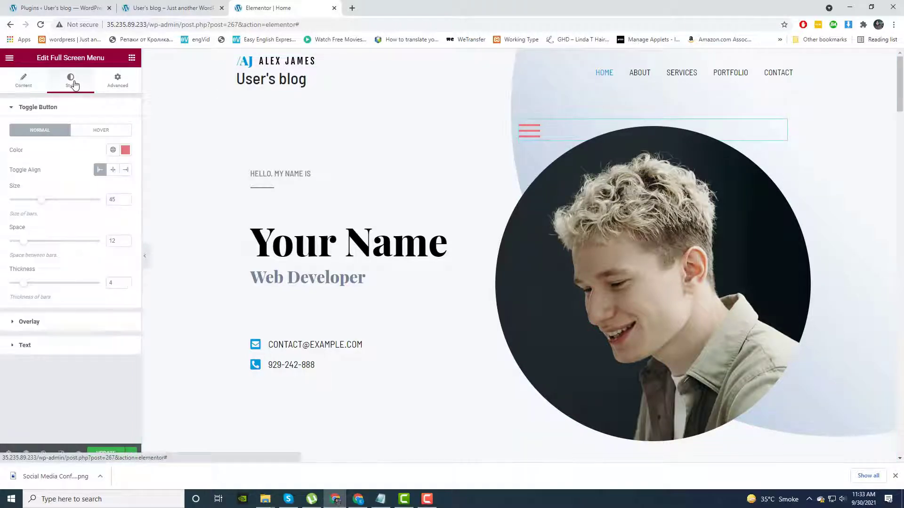
left_click(125, 170)
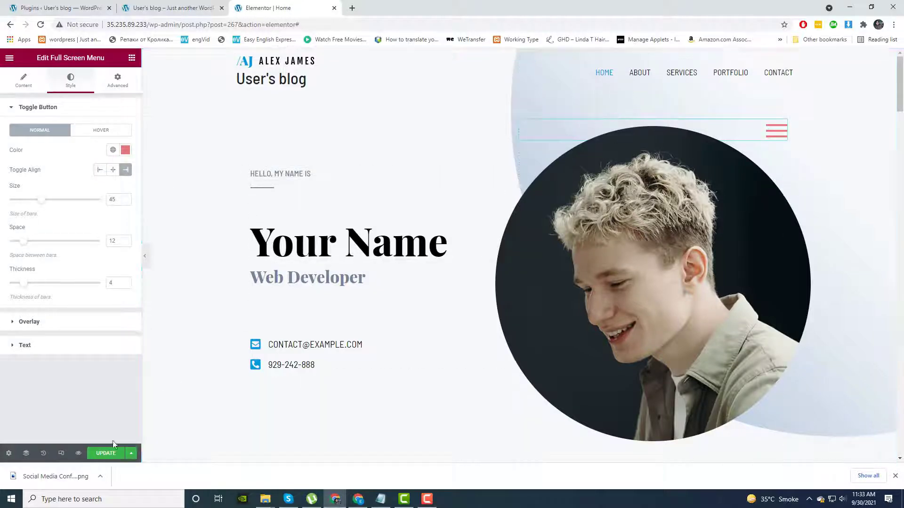
left_click(113, 453)
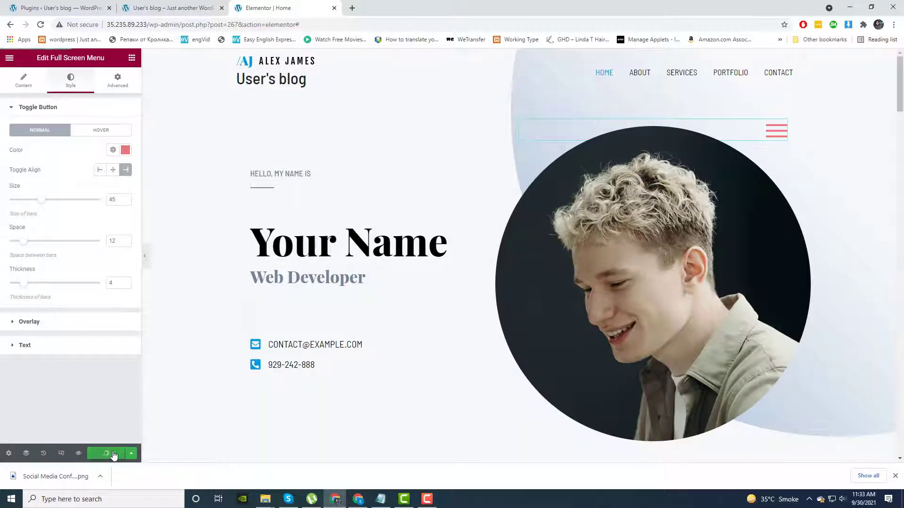
Step: Change the toggle button's normal color to dark red and update the page
left_click(125, 149)
left_click(100, 209)
left_click(107, 206)
left_click(89, 146)
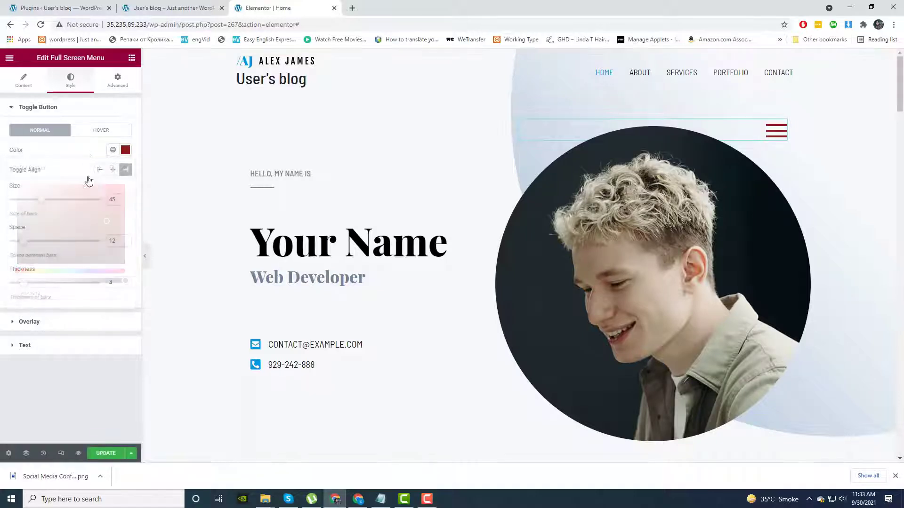
left_click(108, 453)
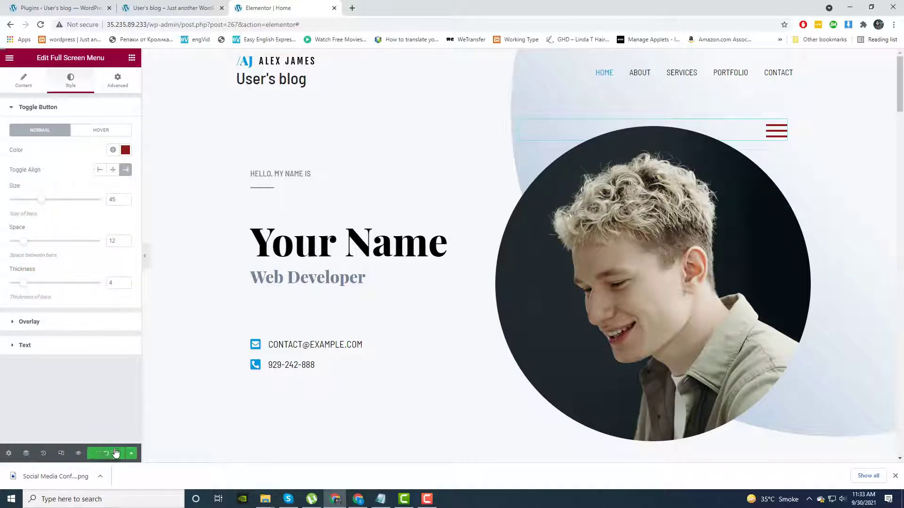
Step: Change the menu overlay's background color to semi-transparent black, #000000BF, and update the page
left_click(56, 325)
left_click(125, 173)
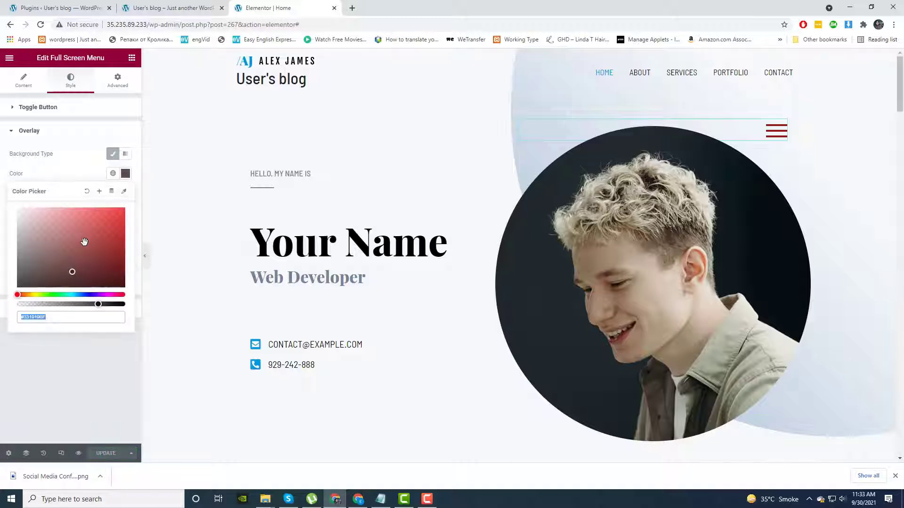
left_click_drag(84, 242, 124, 294)
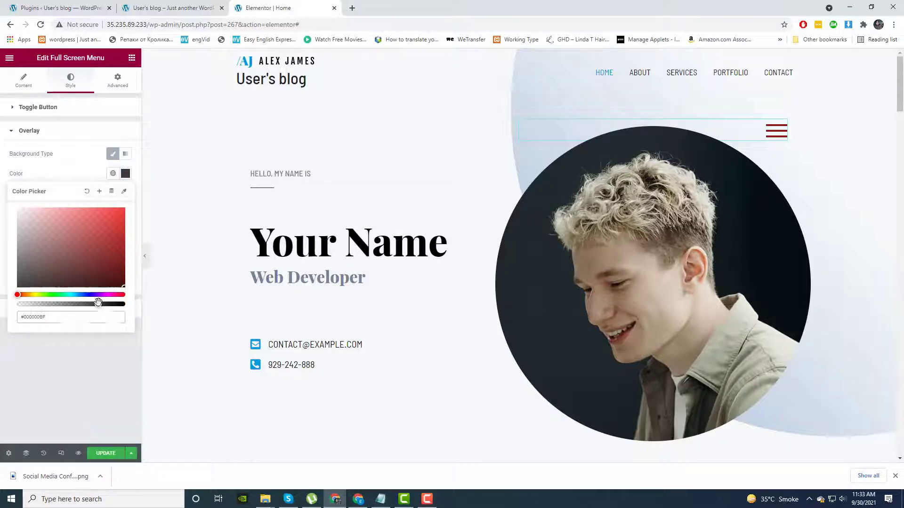
left_click(95, 404)
left_click(112, 454)
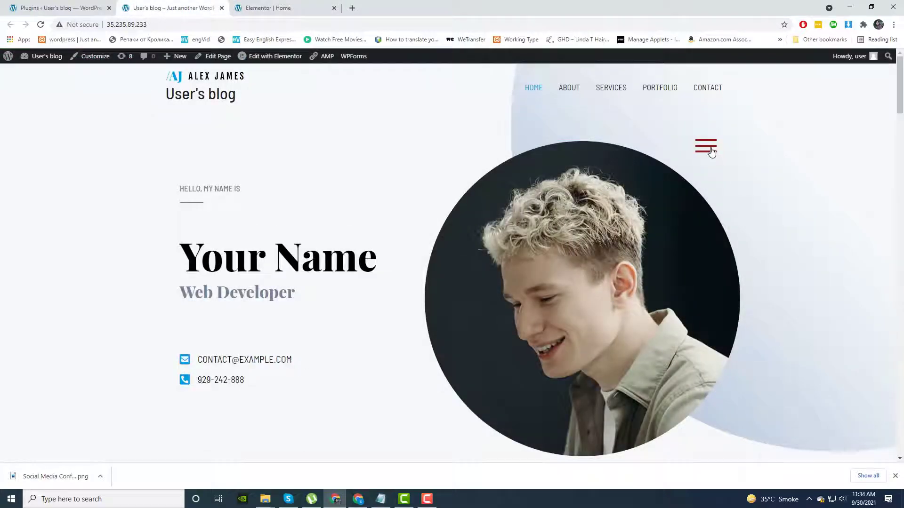
Step: Test opening and closing the restyled menu on the live home page, then follow its About link
left_click(709, 150)
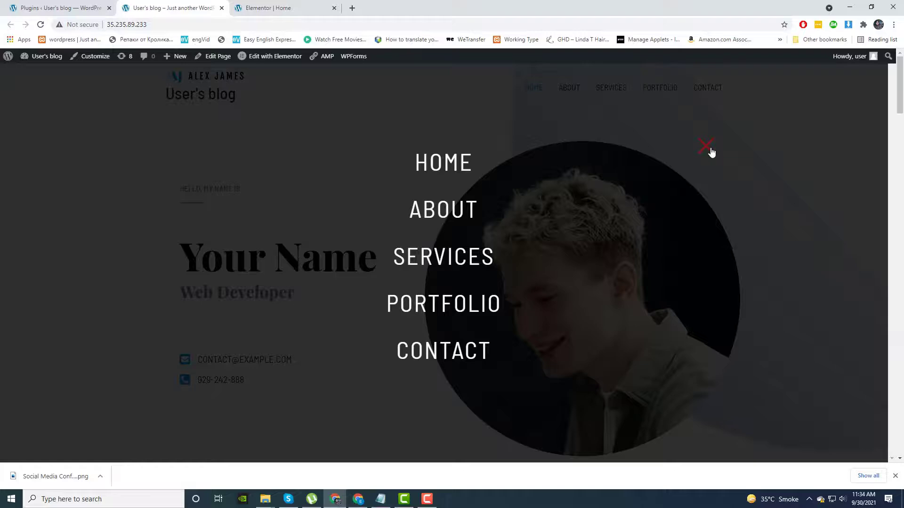
left_click(710, 152)
left_click(711, 150)
left_click(710, 151)
left_click(710, 150)
left_click(464, 212)
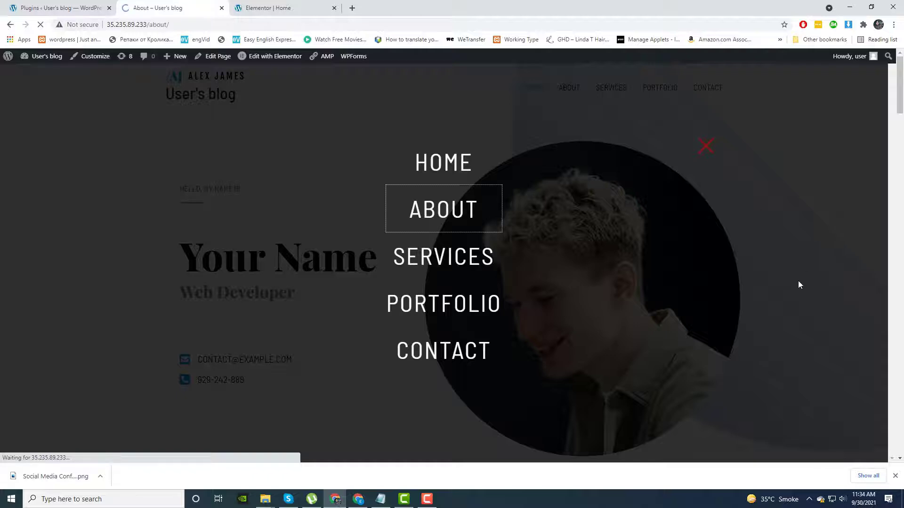